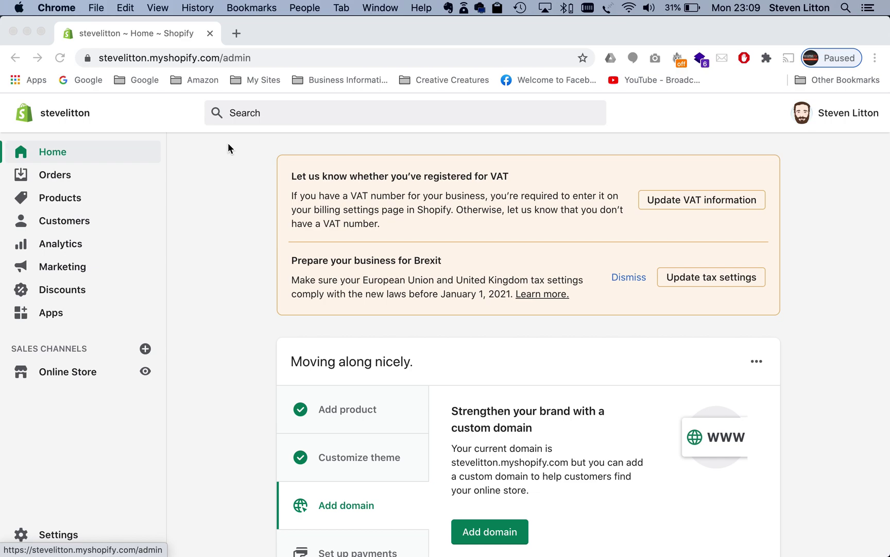
Start a new page from Online Store > Pages.
{"action": "left_click", "coordinate": [70, 375]}
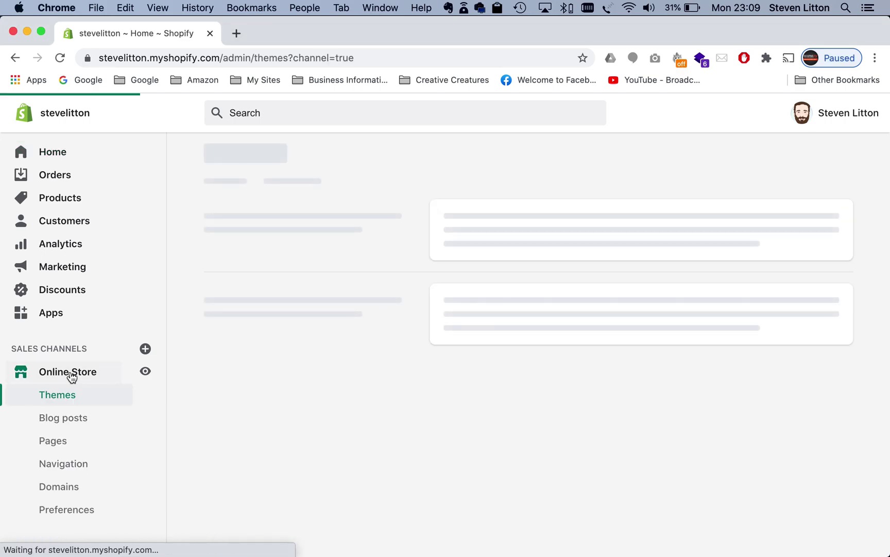
{"action": "left_click", "coordinate": [58, 444]}
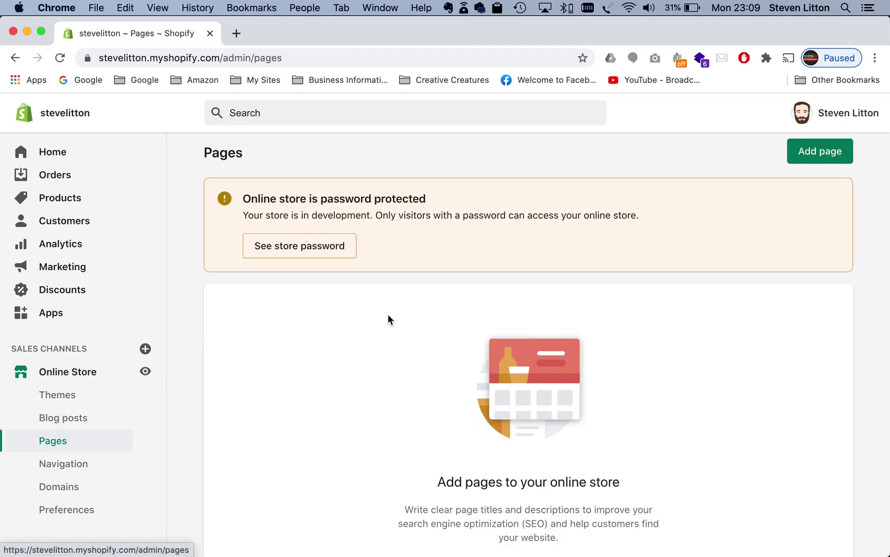
{"action": "scroll", "coordinate": [388, 314], "scroll_direction": "down", "scroll_amount": 2}
{"action": "left_click", "coordinate": [815, 161]}
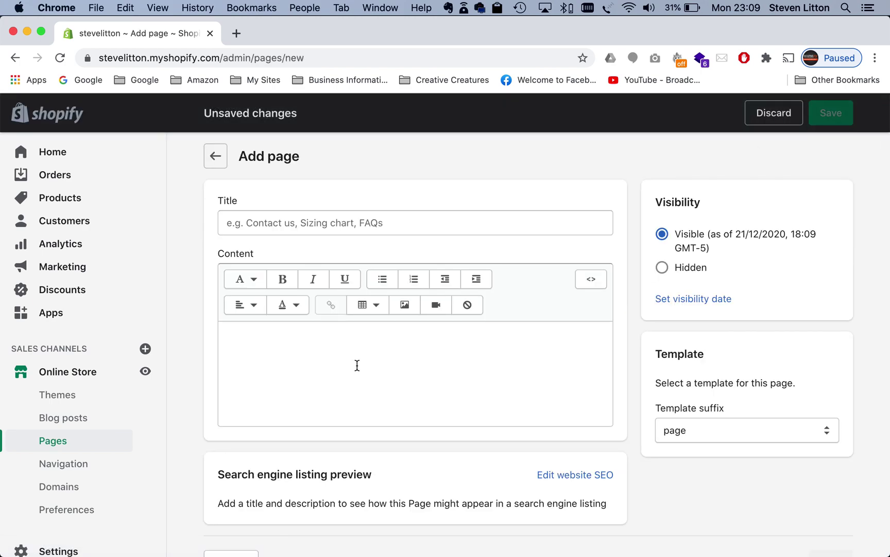
Title the page 'Size Guide', enter the content 'Link to the pdf', and save it.
{"action": "left_click", "coordinate": [265, 223]}
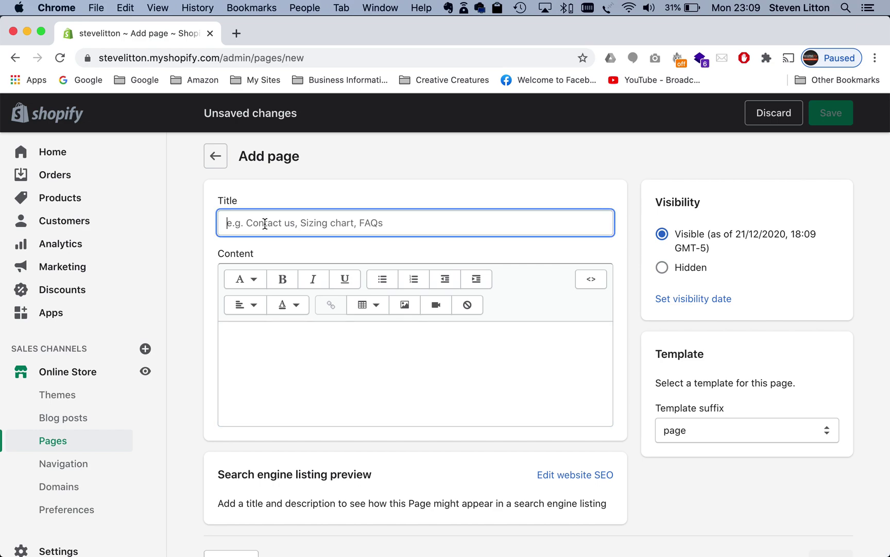
{"action": "type", "text": "Size Guide"}
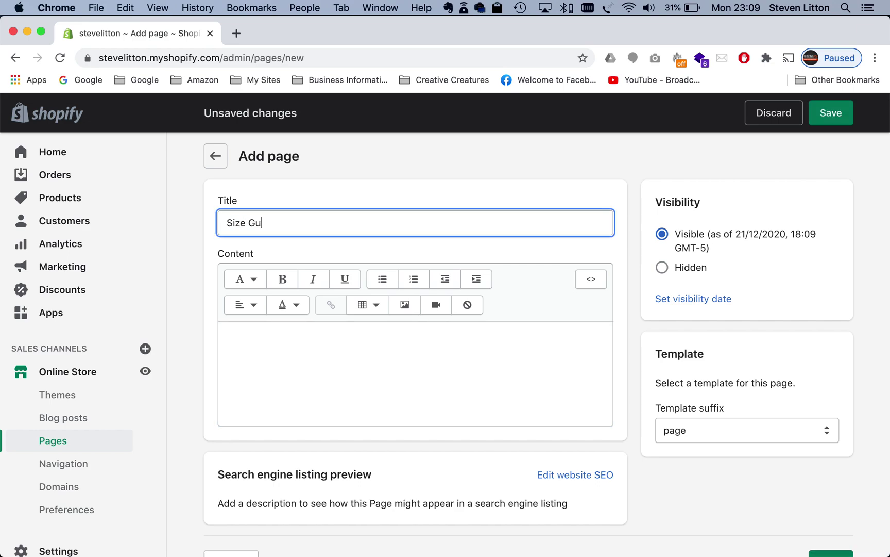
{"action": "left_click", "coordinate": [247, 369]}
{"action": "type", "text": "Link to the pdf"}
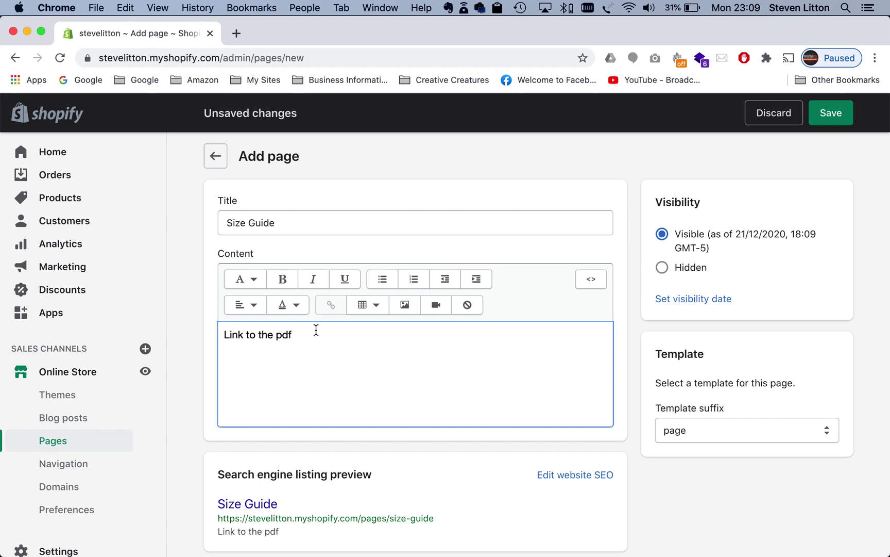
{"action": "left_click_drag", "start_coordinate": [300, 334], "coordinate": [276, 335]}
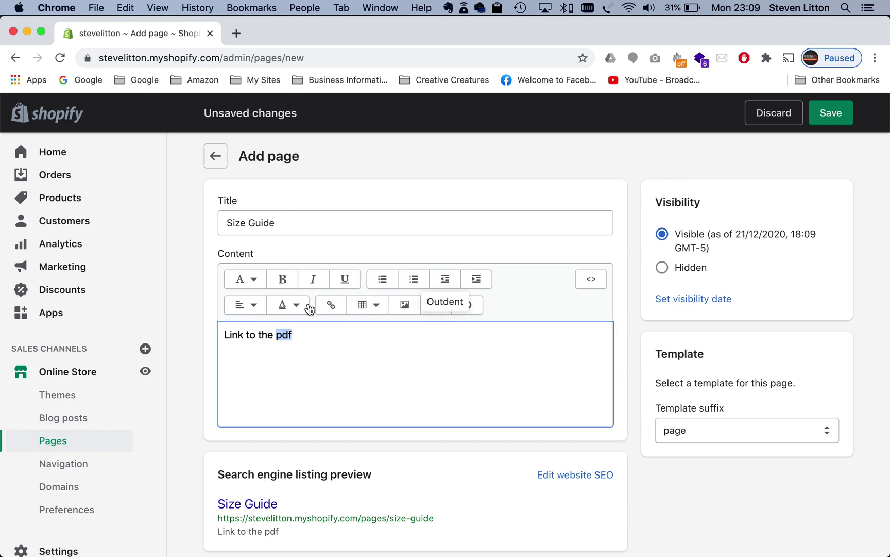
{"action": "left_click", "coordinate": [314, 337]}
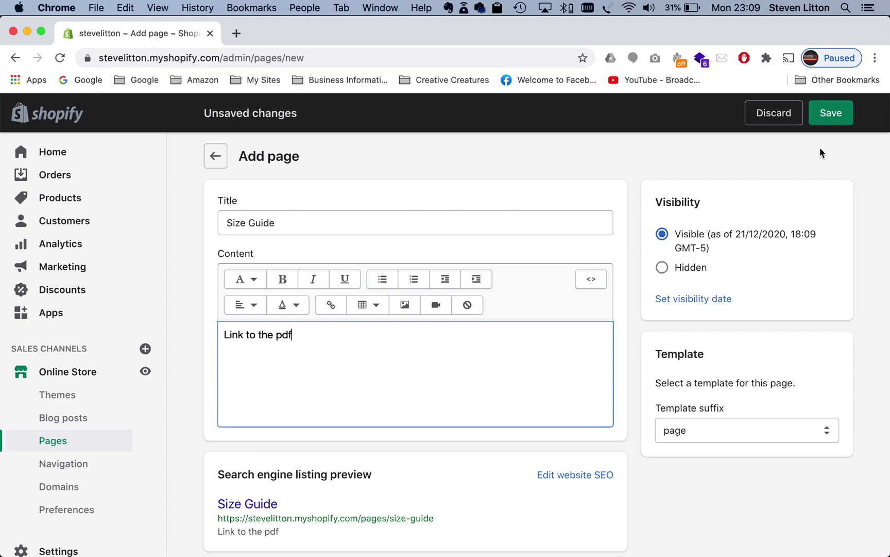
{"action": "left_click", "coordinate": [830, 115]}
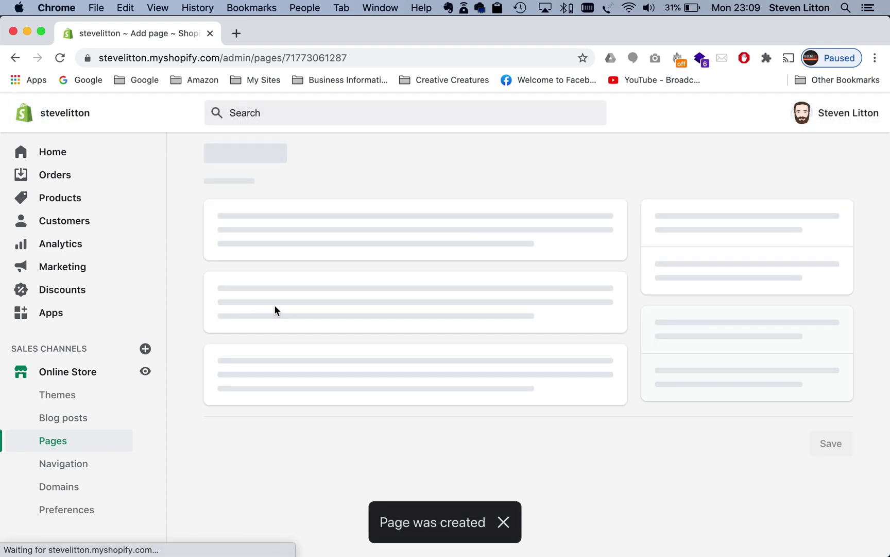
Open store Settings in a second tab and go to its Files section.
{"action": "scroll", "coordinate": [146, 409], "scroll_direction": "down", "scroll_amount": 1}
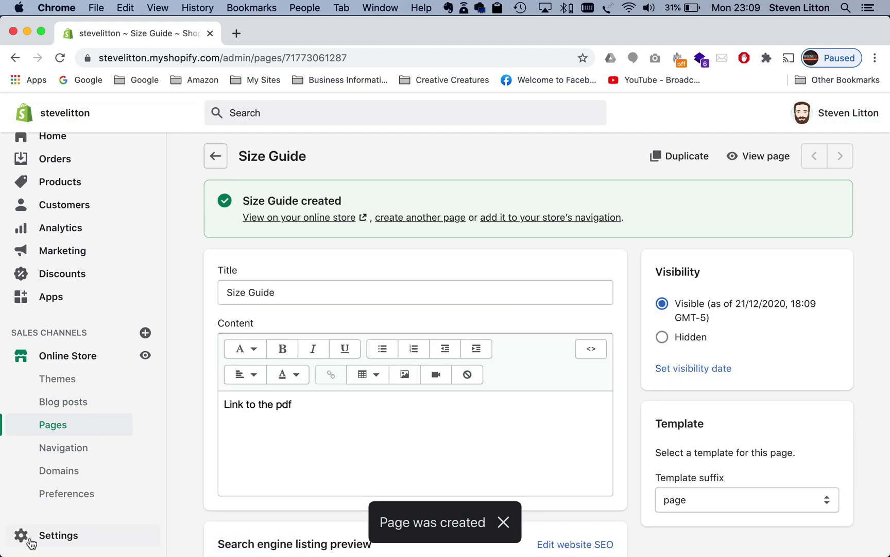
{"action": "right_click", "coordinate": [71, 538]}
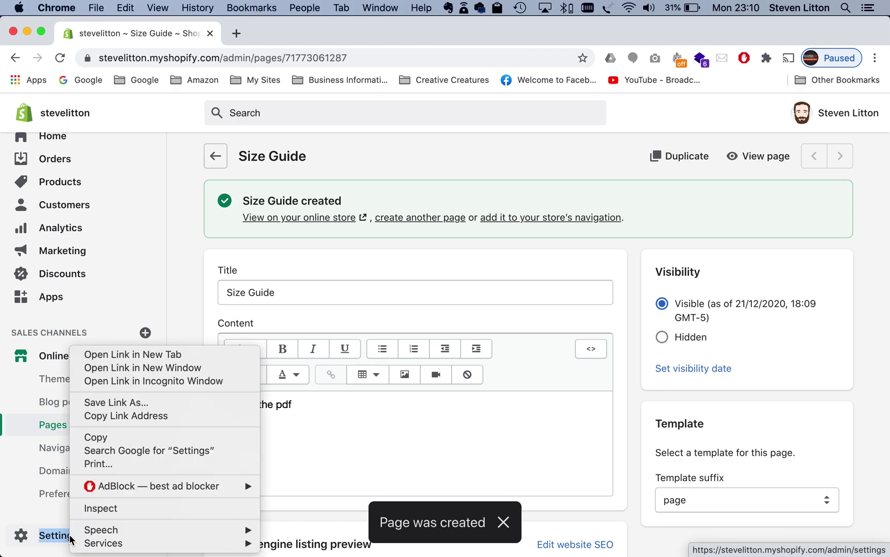
{"action": "left_click", "coordinate": [191, 355]}
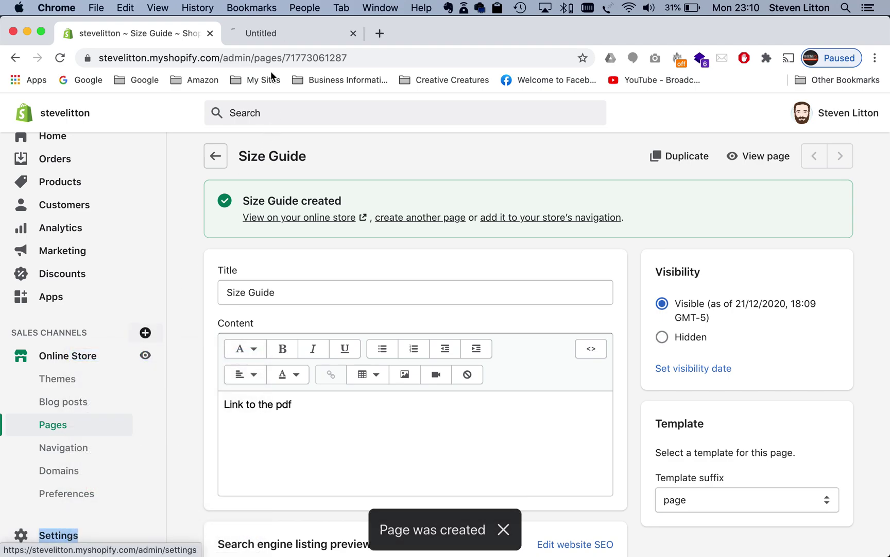
{"action": "left_click", "coordinate": [286, 36]}
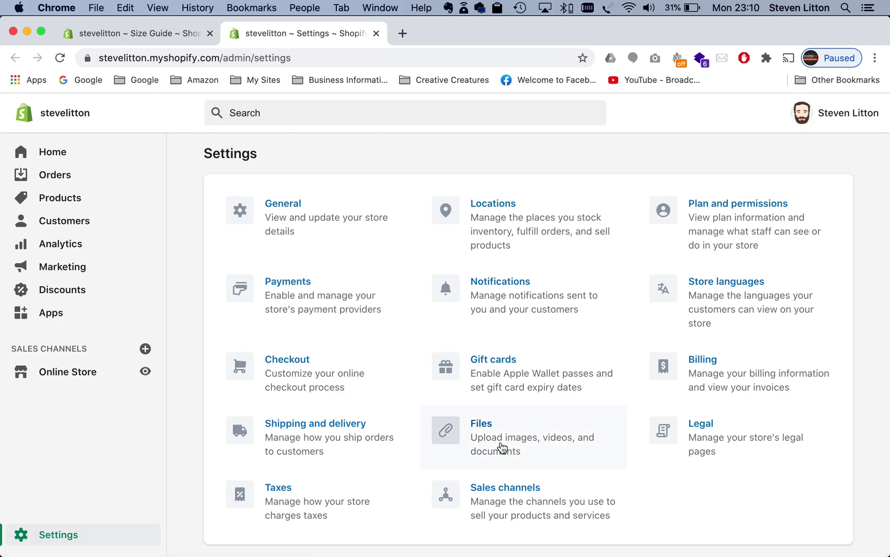
{"action": "left_click", "coordinate": [458, 436]}
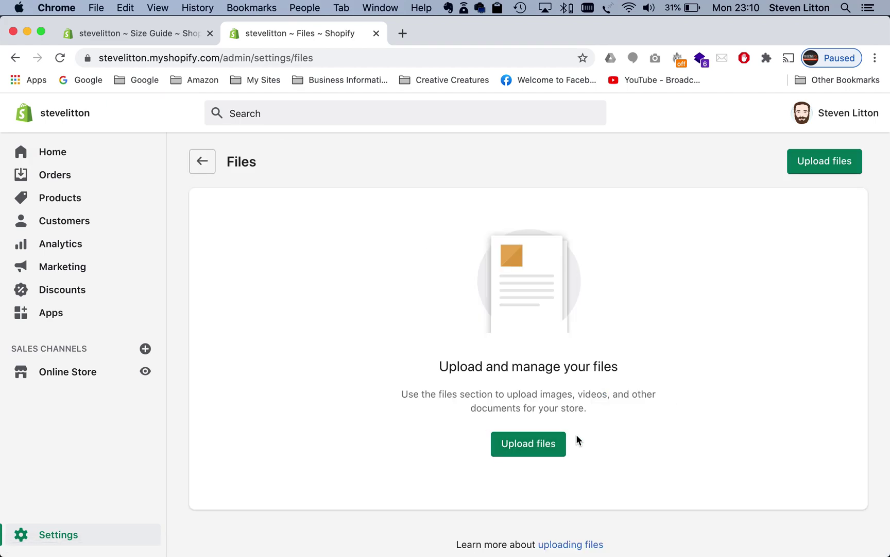
Upload Sizing_Guide.pdf to the store's Files.
{"action": "left_click", "coordinate": [520, 448]}
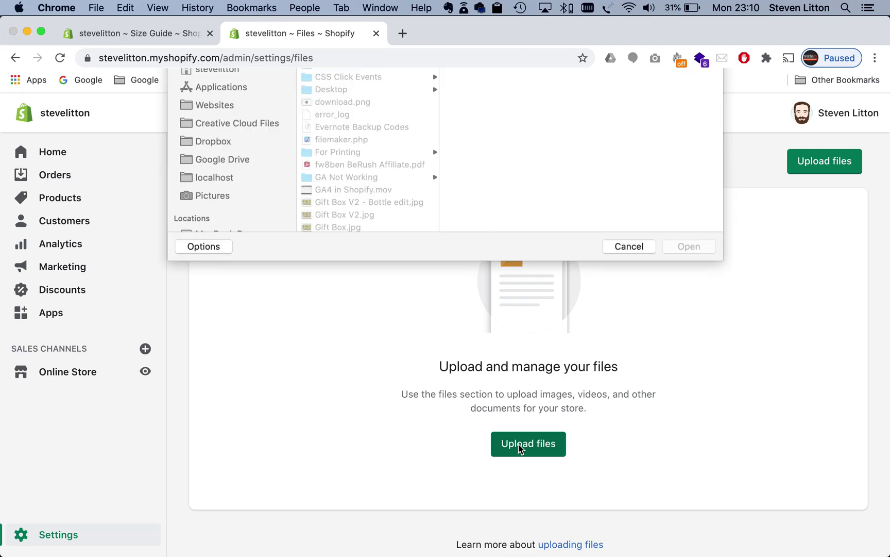
{"action": "scroll", "coordinate": [395, 238], "scroll_direction": "down", "scroll_amount": 15}
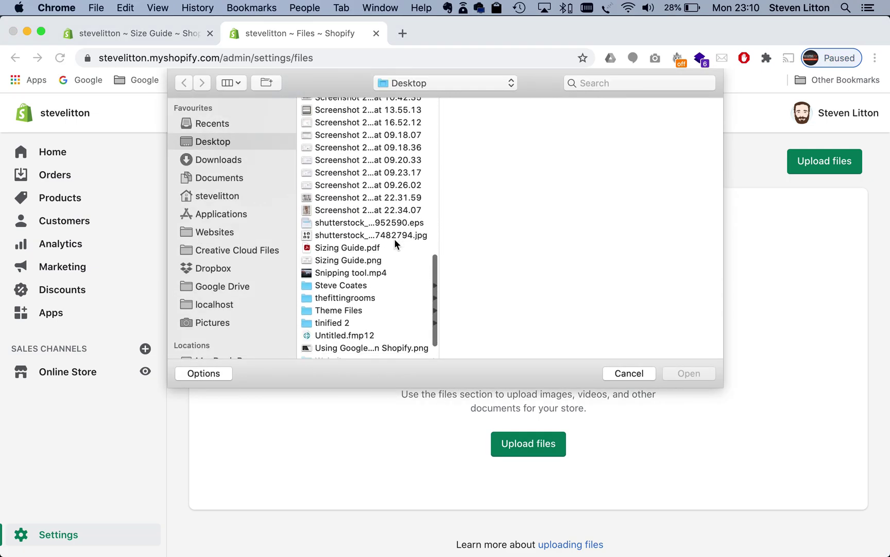
{"action": "left_click", "coordinate": [357, 248]}
{"action": "left_click", "coordinate": [691, 371]}
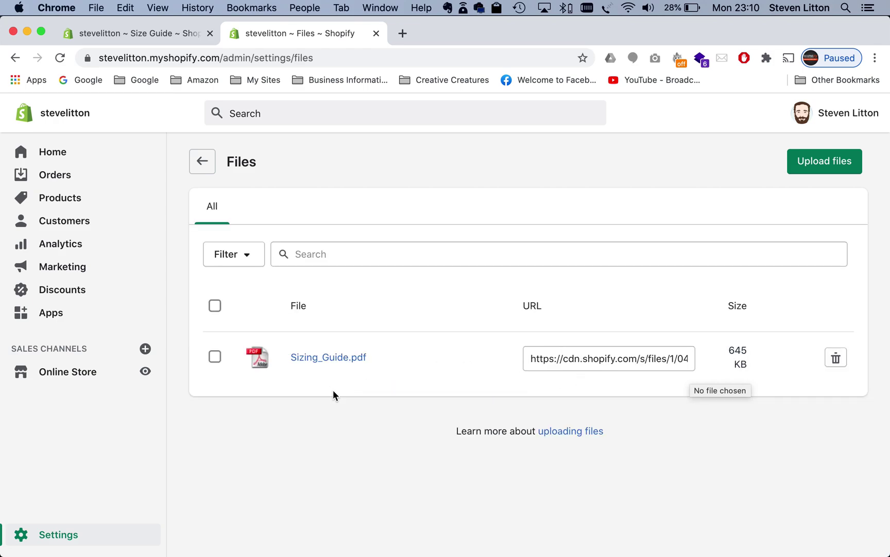
Copy the uploaded Sizing_Guide.pdf's CDN web address.
{"action": "left_click", "coordinate": [530, 359]}
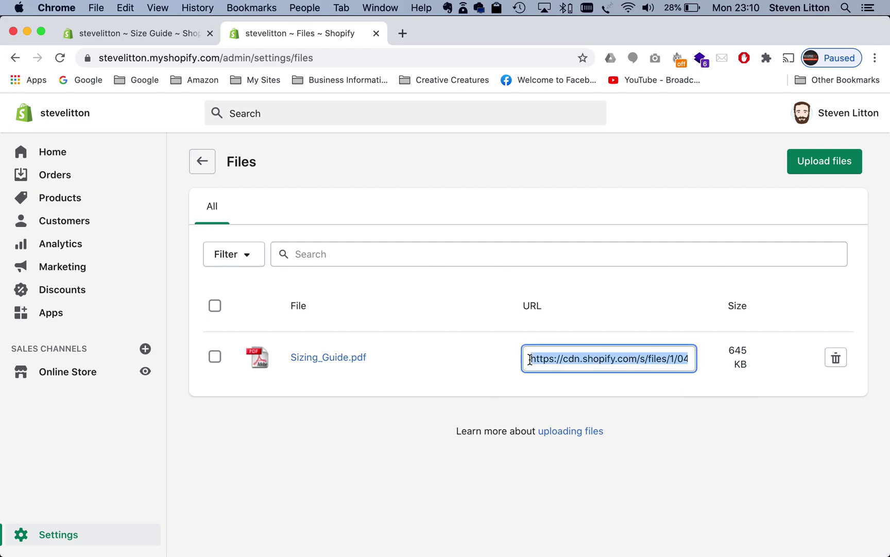
{"action": "right_click", "coordinate": [606, 361]}
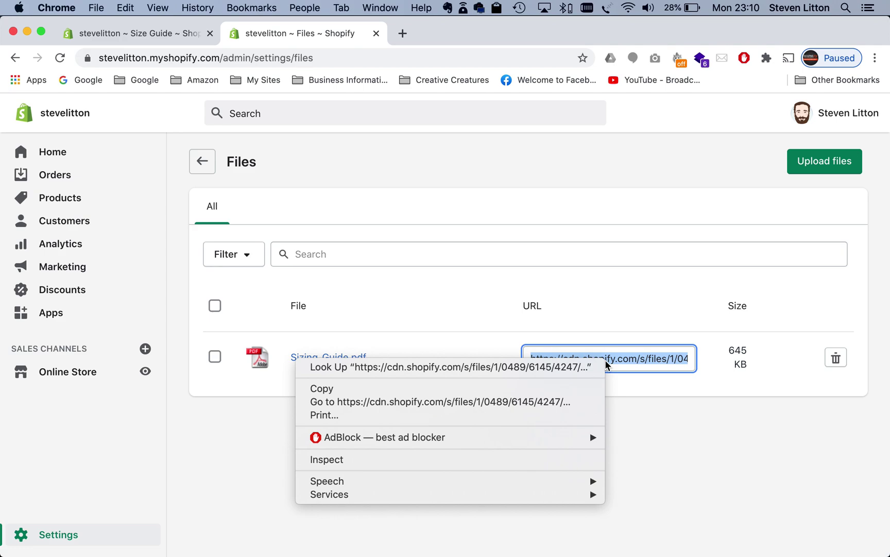
{"action": "left_click", "coordinate": [530, 389]}
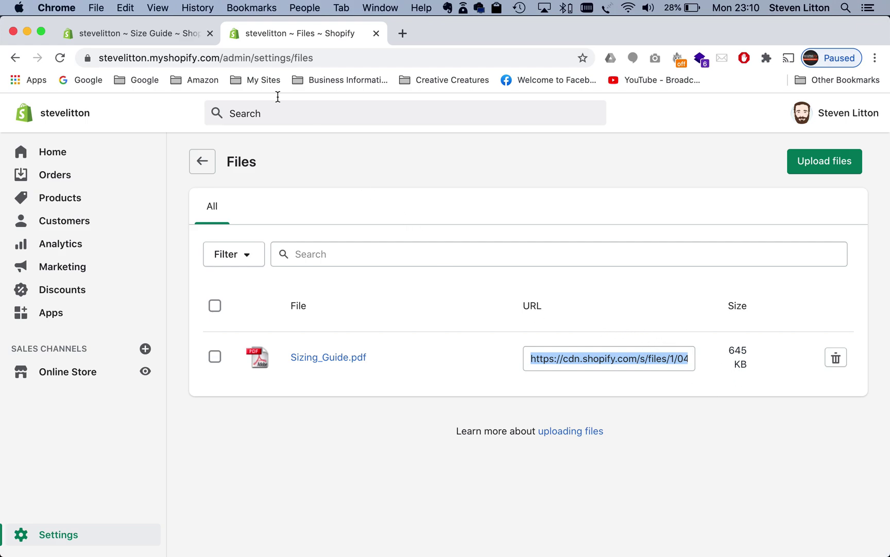
Link the word 'pdf' to the pasted Sizing_Guide.pdf address, opening in a new window.
{"action": "left_click", "coordinate": [134, 35]}
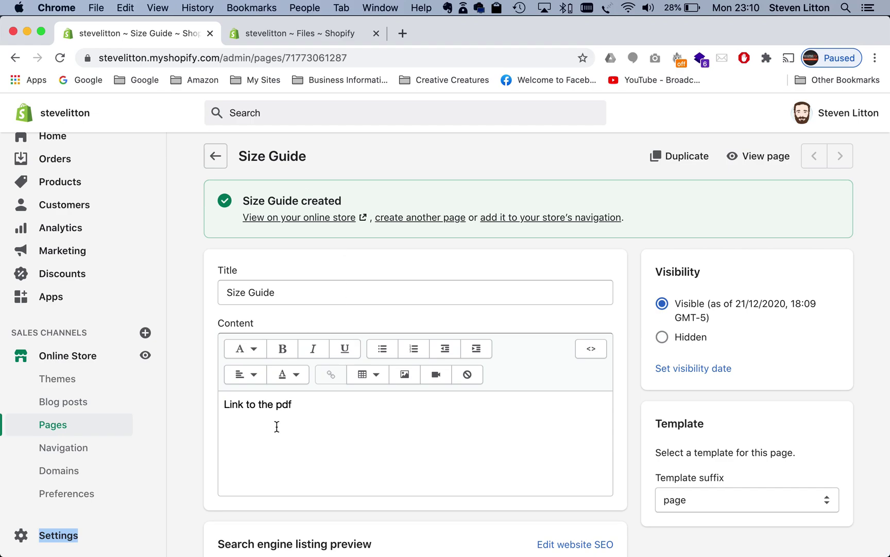
{"action": "left_click", "coordinate": [292, 404]}
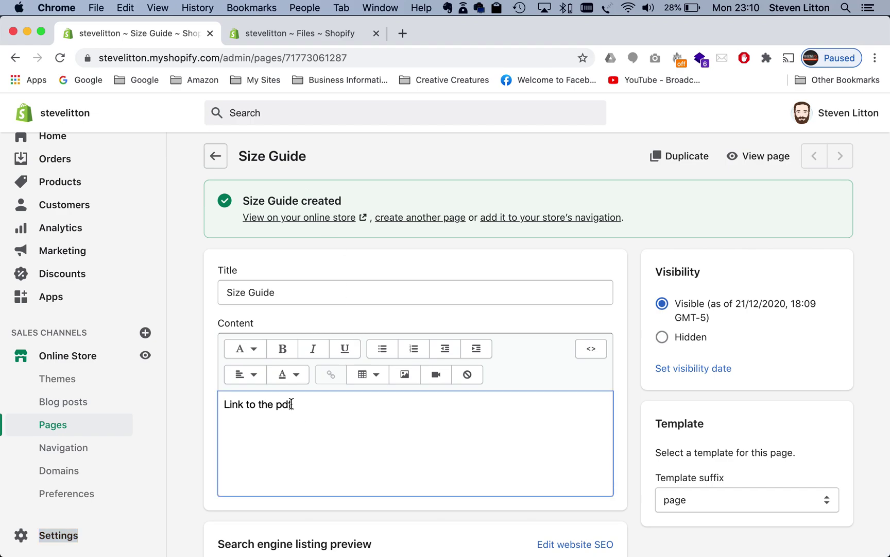
{"action": "left_click_drag", "start_coordinate": [289, 404], "coordinate": [278, 405]}
{"action": "left_click", "coordinate": [330, 375]}
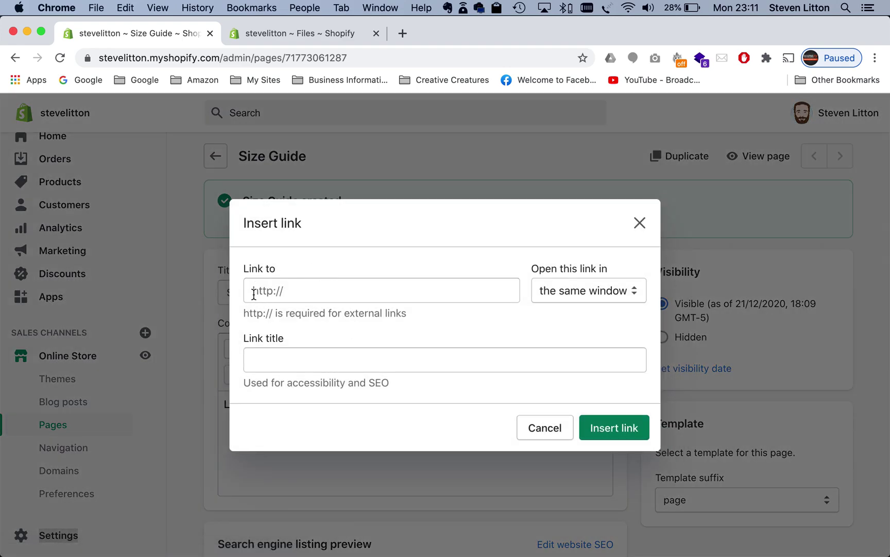
{"action": "left_click", "coordinate": [293, 290]}
{"action": "key", "text": "super+v"}
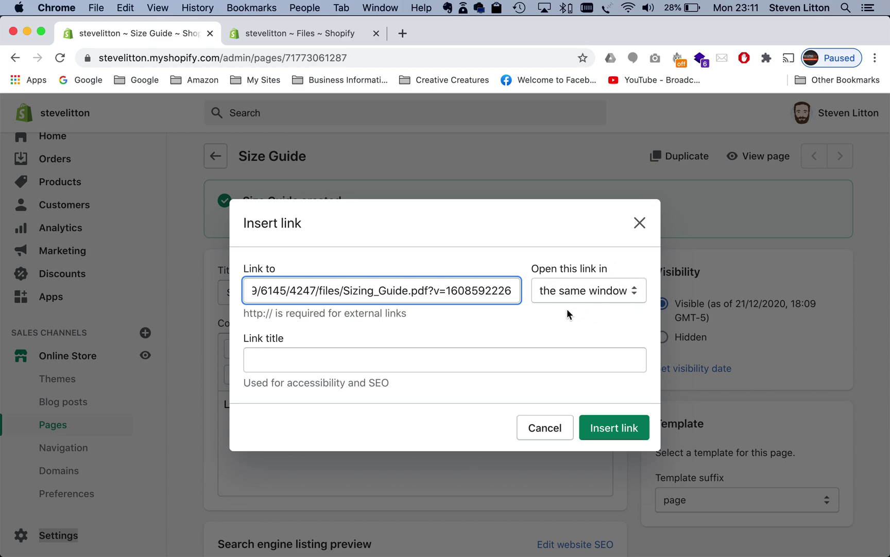
{"action": "left_click", "coordinate": [588, 289]}
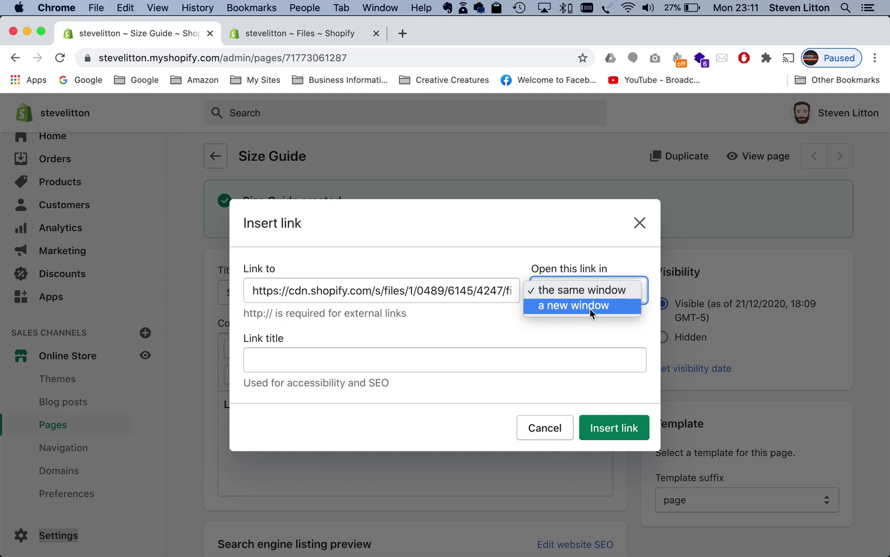
{"action": "left_click", "coordinate": [591, 308]}
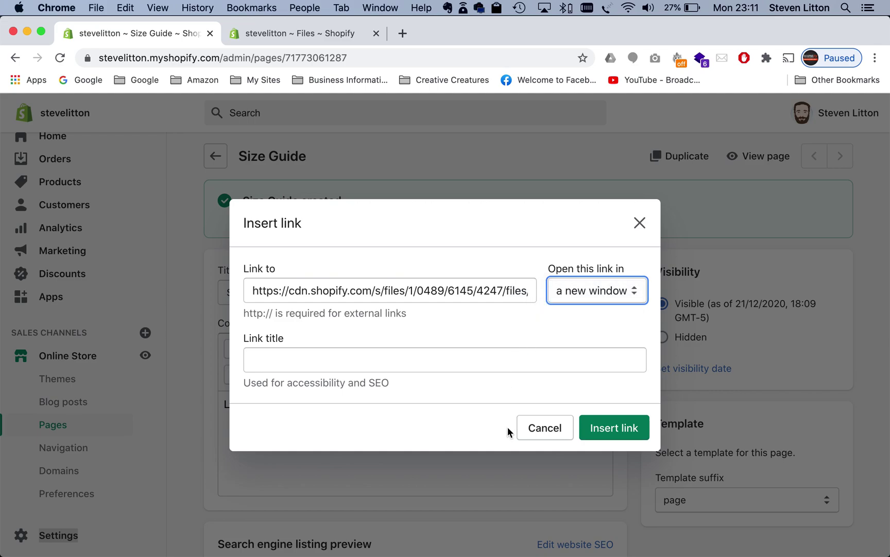
{"action": "left_click", "coordinate": [615, 426]}
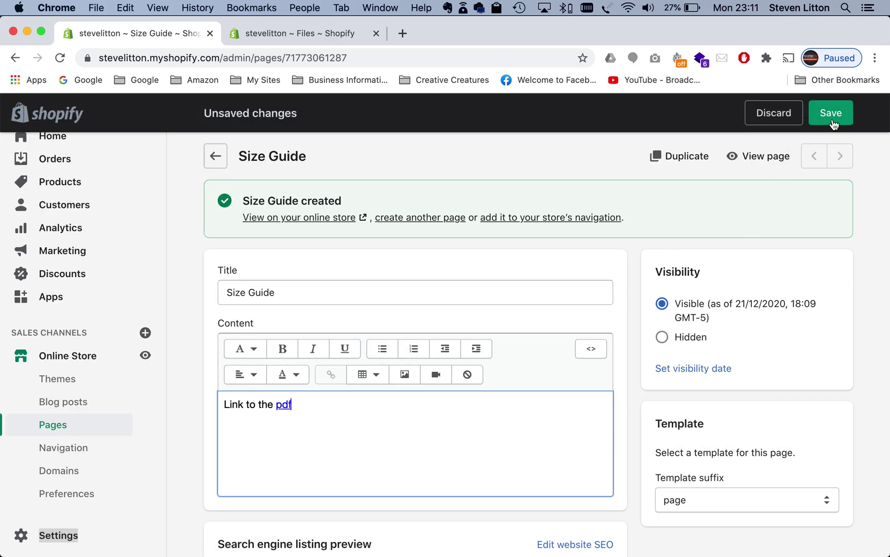
Save the Size Guide page, test its pdf link on the storefront, then return to Files.
{"action": "left_click", "coordinate": [836, 113]}
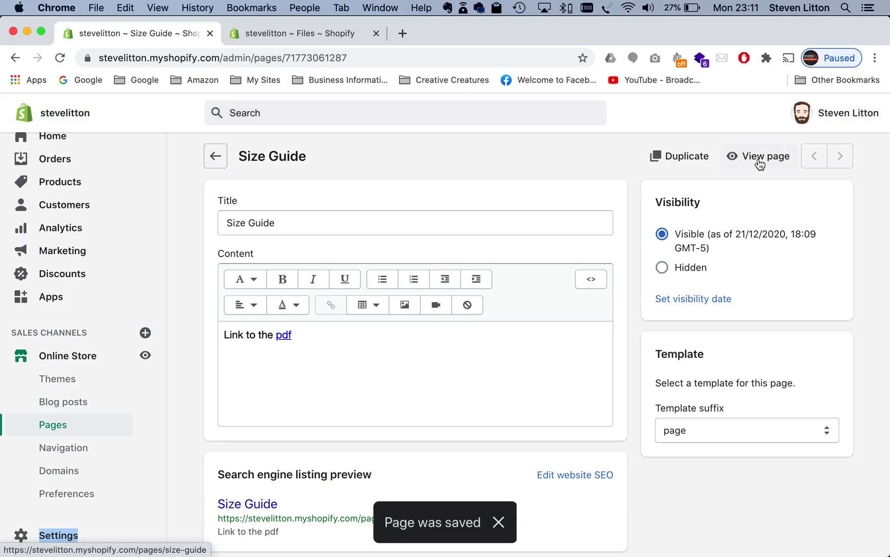
{"action": "left_click", "coordinate": [766, 156]}
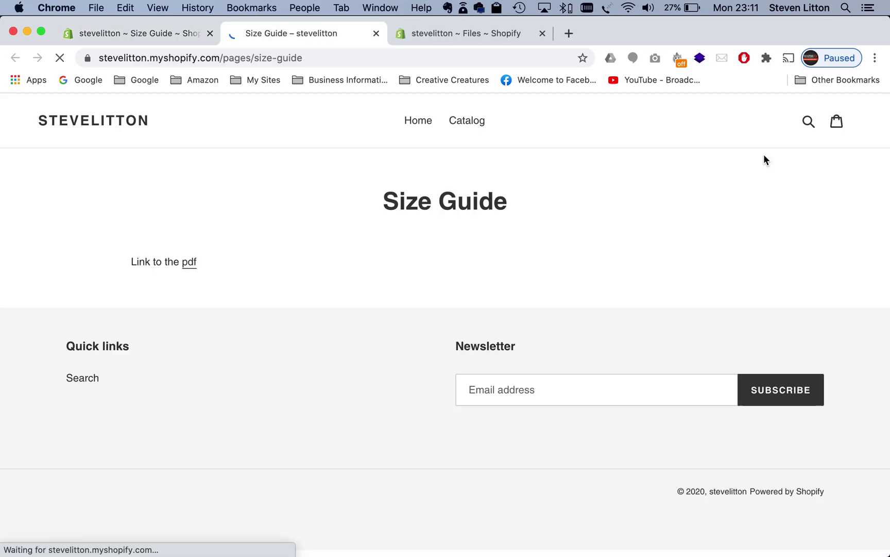
{"action": "left_click", "coordinate": [187, 264]}
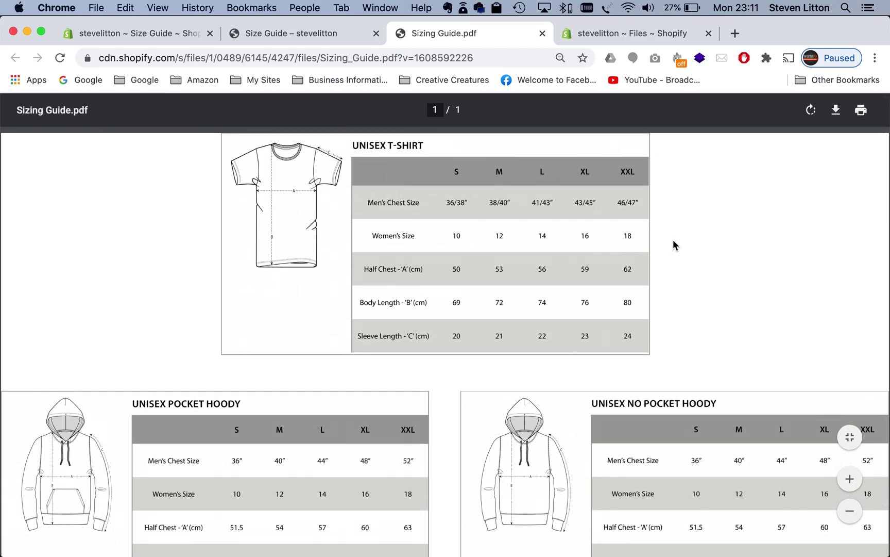
{"action": "key", "text": "super+w"}
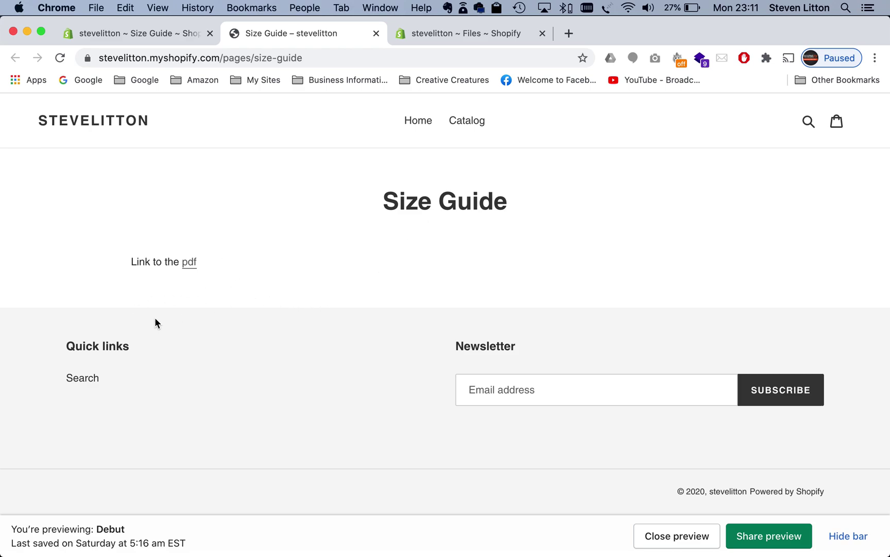
{"action": "left_click", "coordinate": [457, 29]}
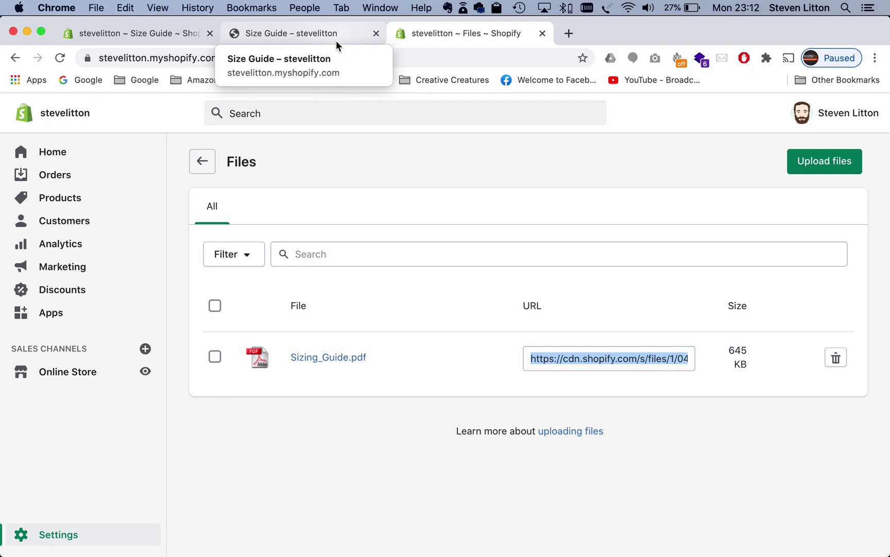
Go back to the Size Guide editor and place the cursor after 'pdf'.
{"action": "left_click", "coordinate": [170, 31]}
{"action": "left_click", "coordinate": [332, 340]}
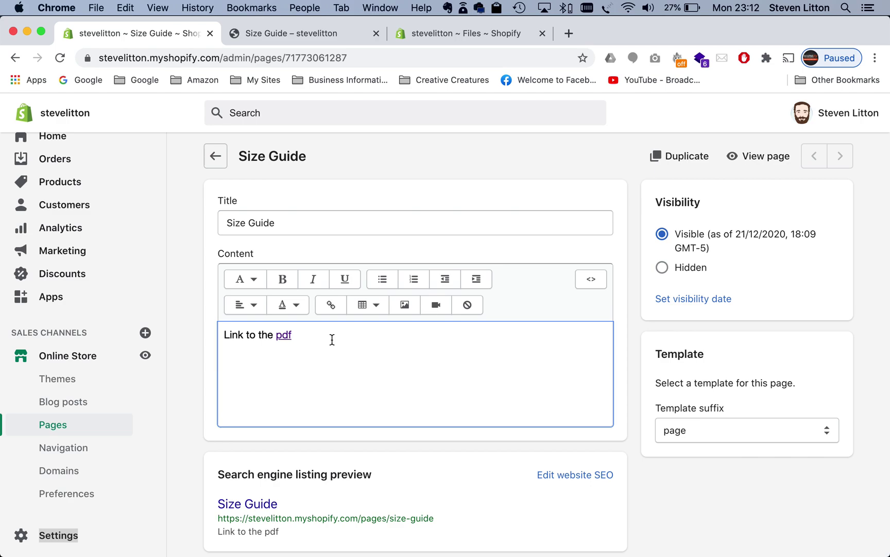